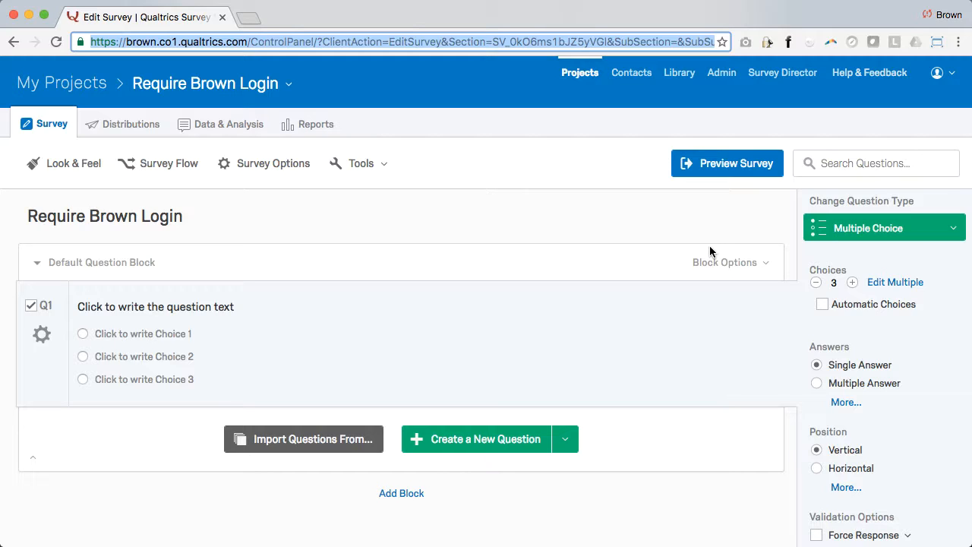
- Add an Authenticator element to the survey flow below the Default Question Block
click(172, 166)
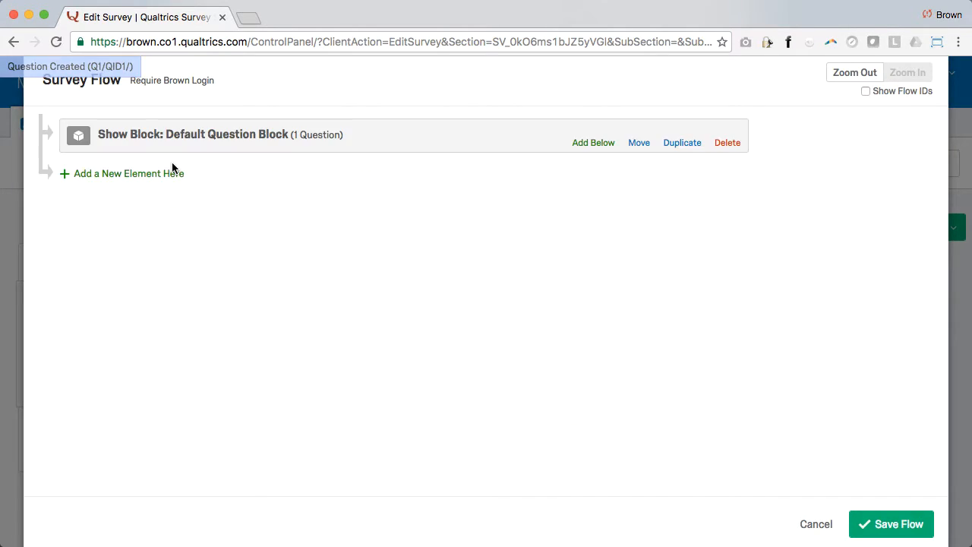
click(122, 173)
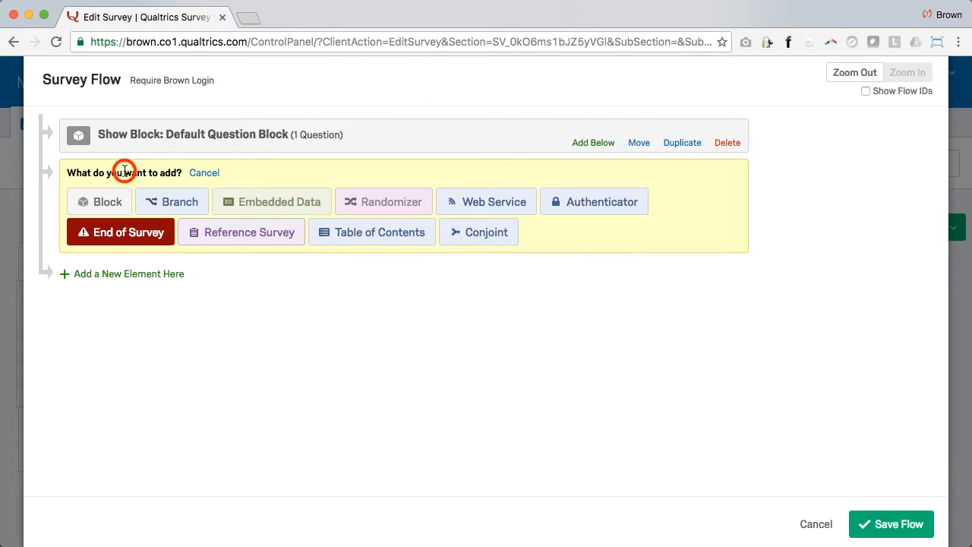
click(600, 202)
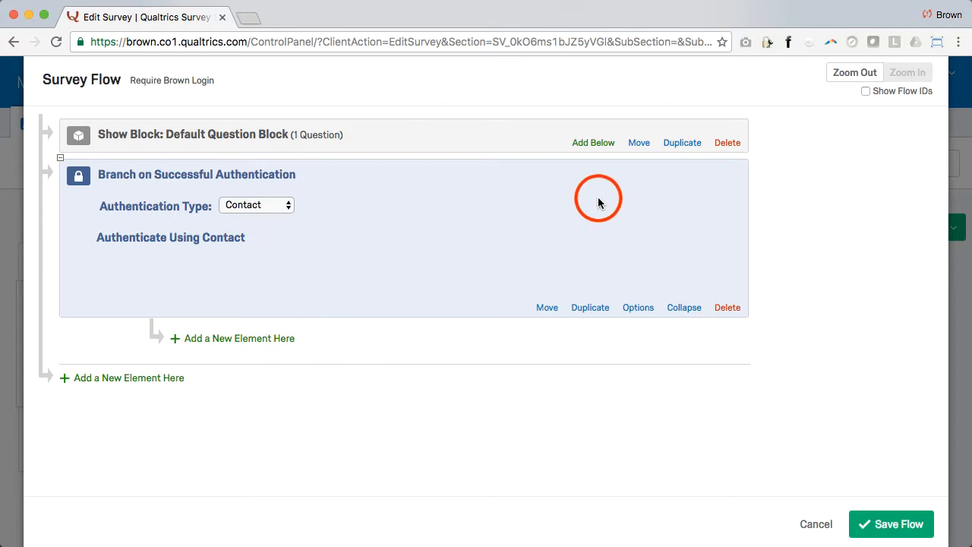
- Set the authenticator's authentication type to SSO and its SSO type to Shibboleth
click(265, 204)
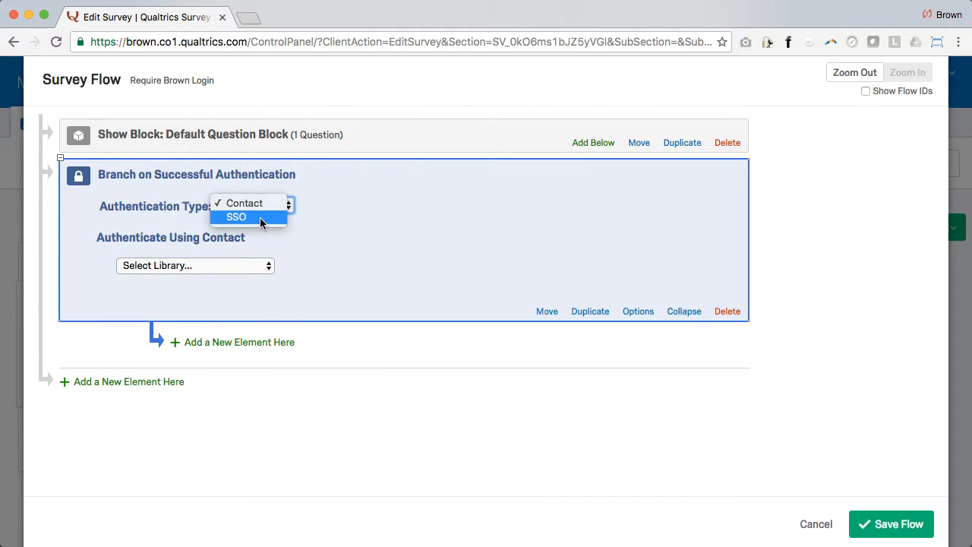
click(260, 218)
click(218, 307)
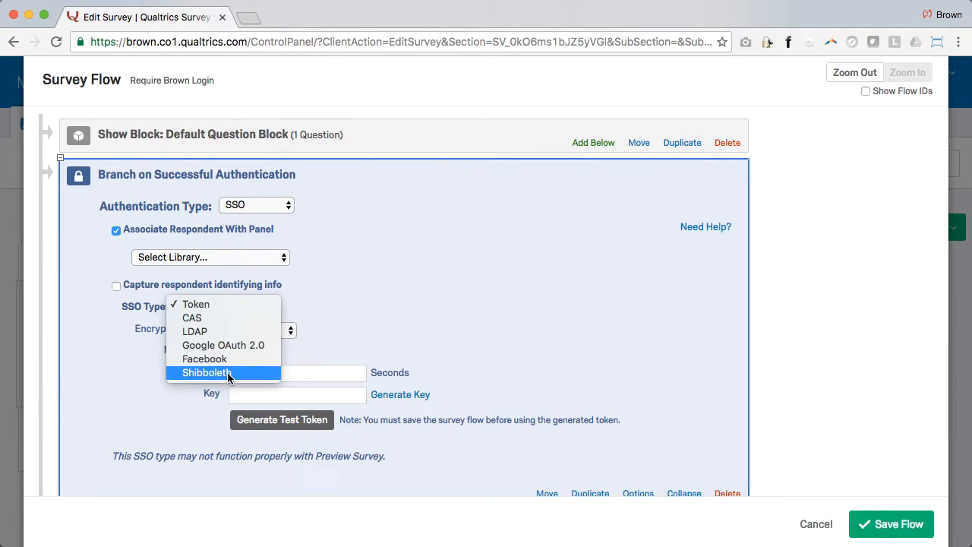
click(228, 373)
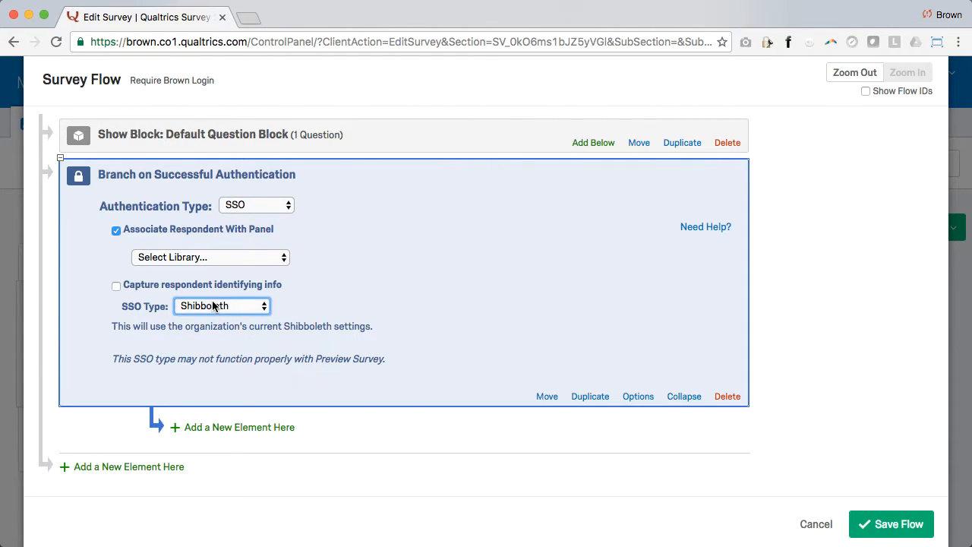
- Turn off Associate Respondent With Panel and enable Capture respondent identifying info for the authenticator
click(116, 231)
click(115, 231)
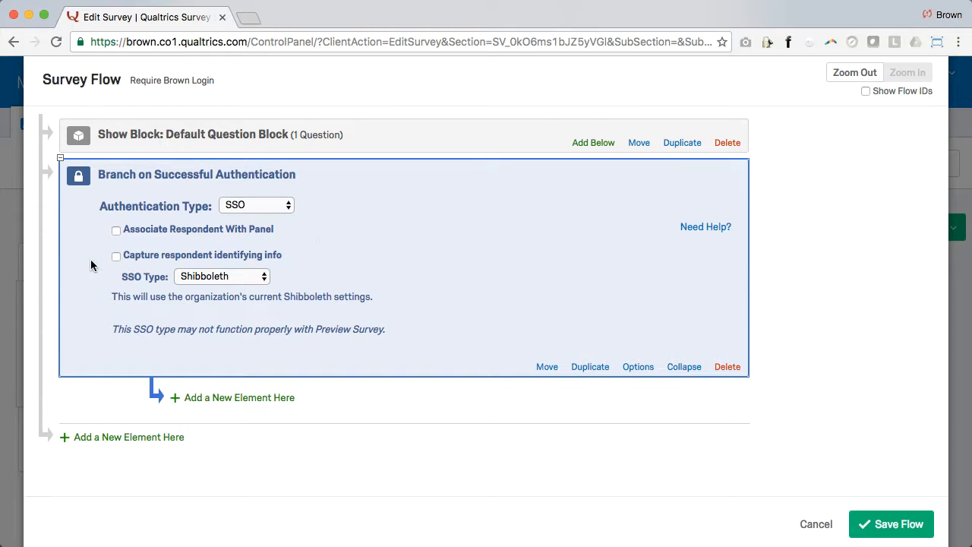
click(174, 258)
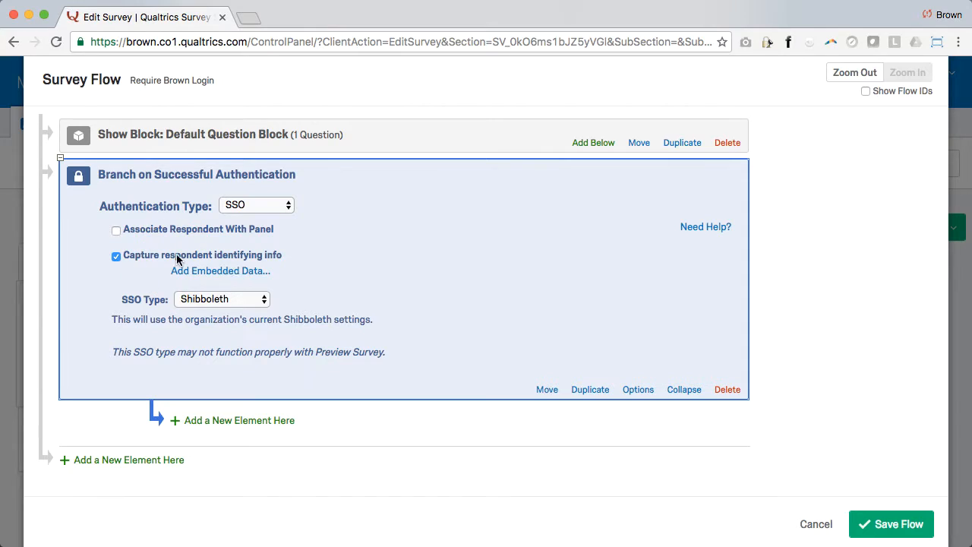
- Add three embedded data fields to the captured respondent info, named First Name, Last Name and Email Address
click(227, 272)
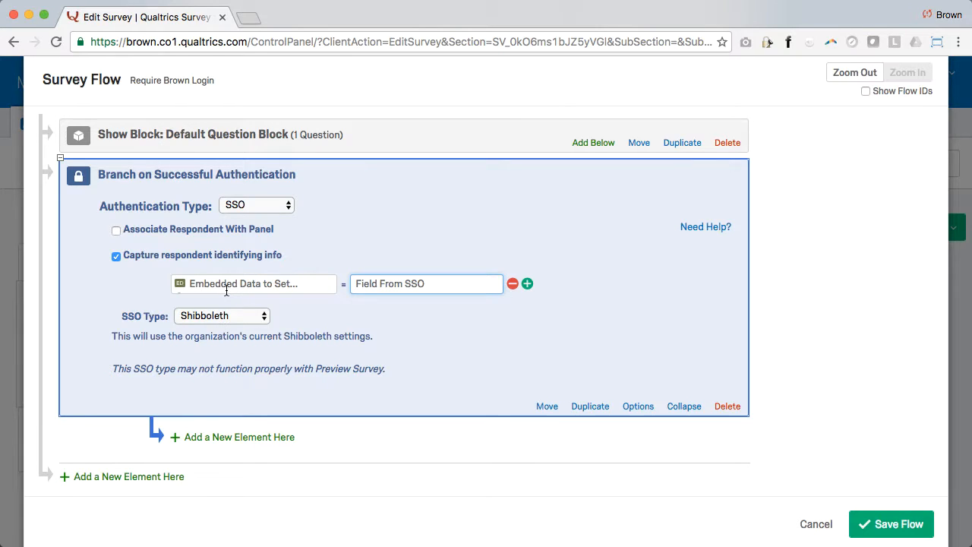
click(227, 290)
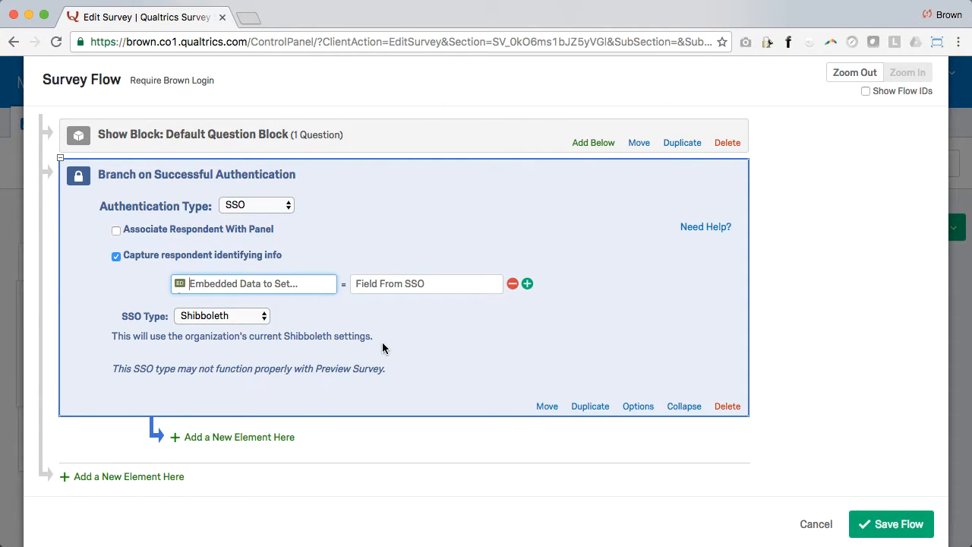
text(First N)
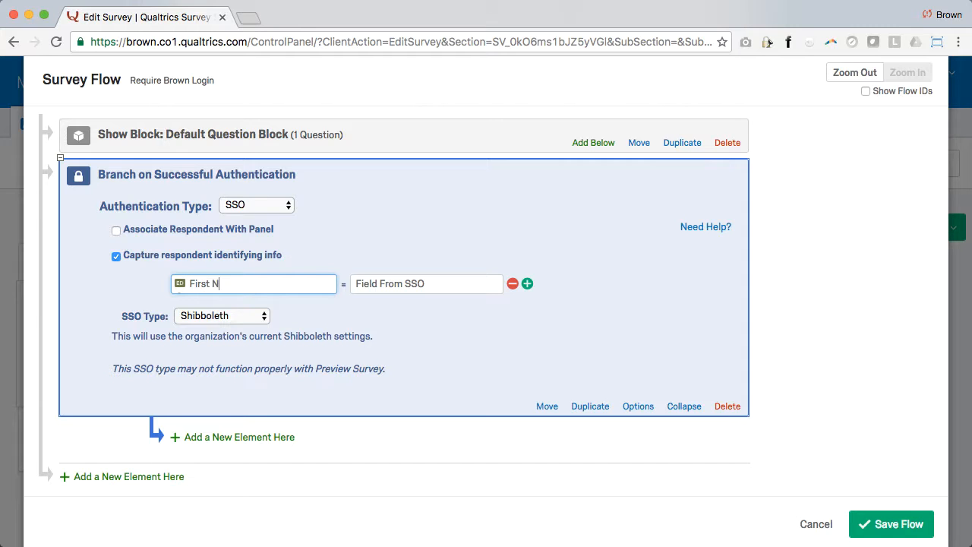
text(ame)
click(528, 283)
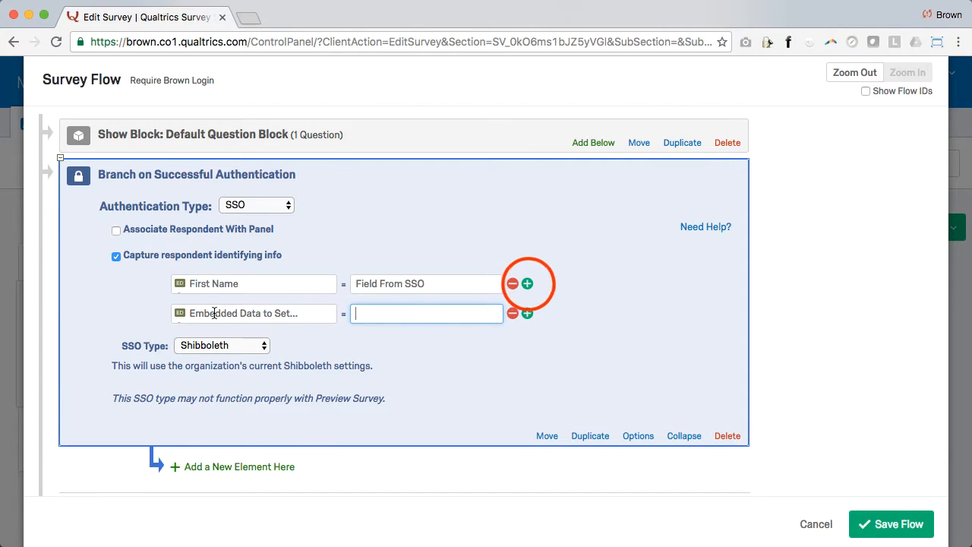
click(215, 313)
text(Last Name)
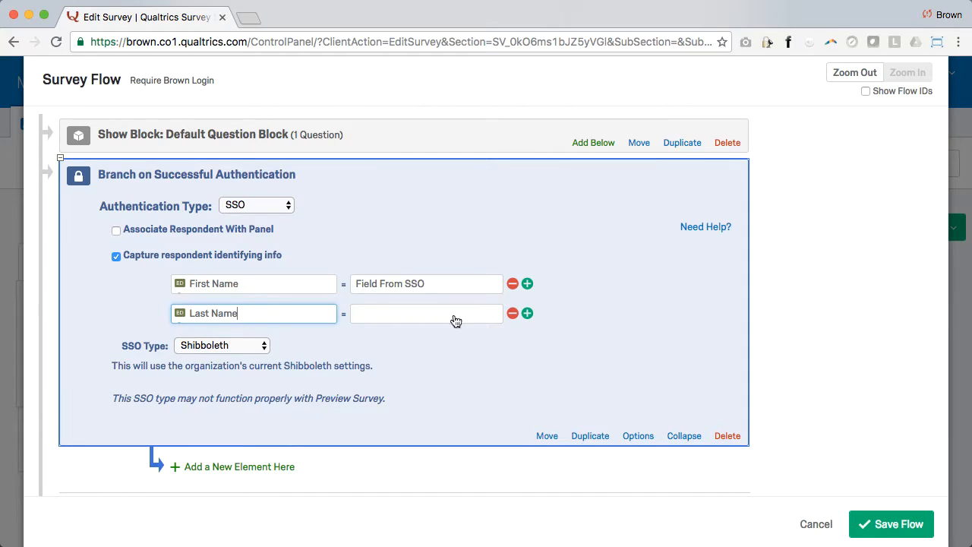
click(528, 314)
click(222, 342)
text(Em)
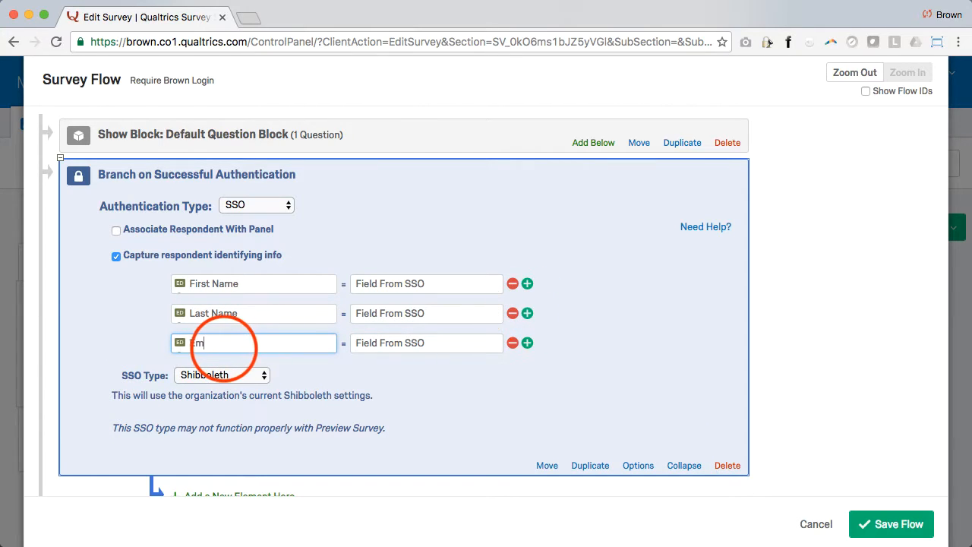
text(ail Address)
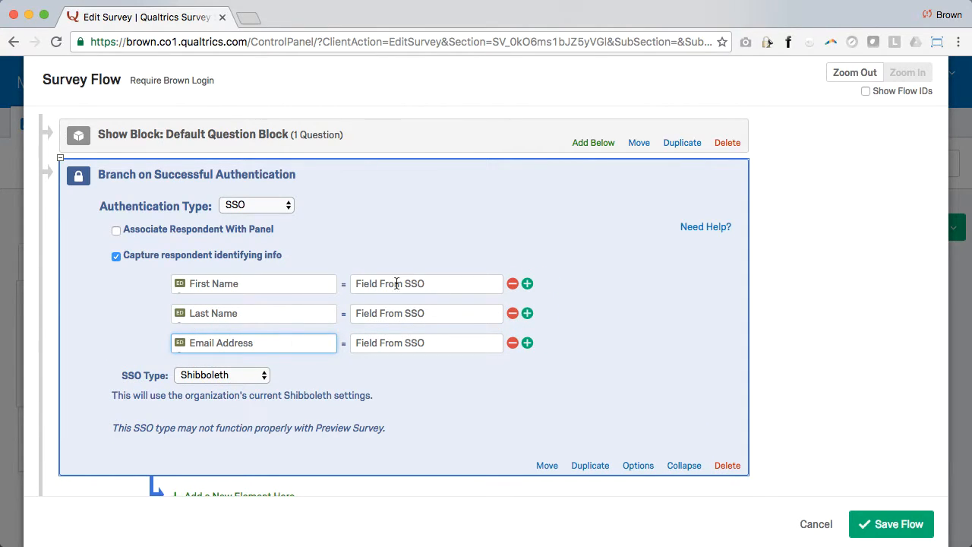
- Map First Name to the SSO field givenName, Last Name to sn and Email Address to mail
click(397, 284)
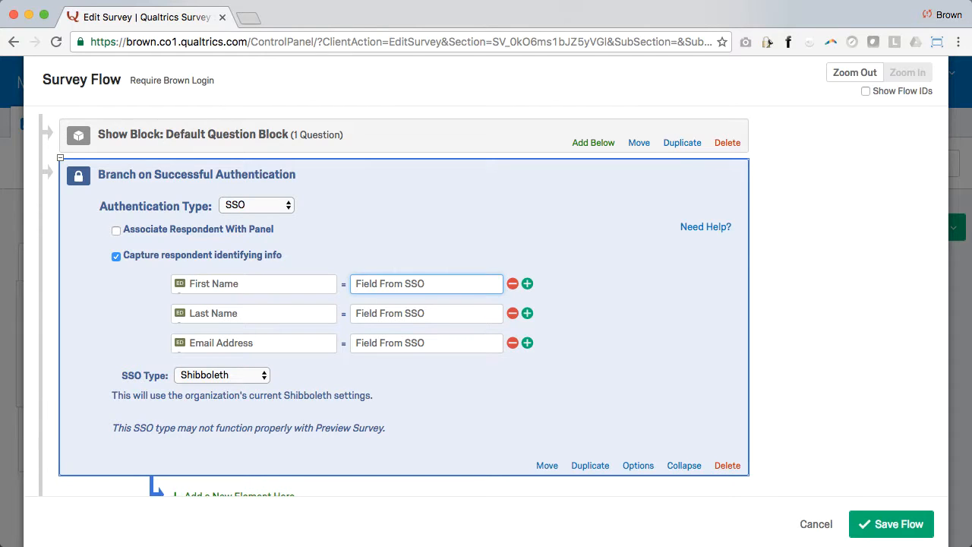
click(420, 284)
text(givenName)
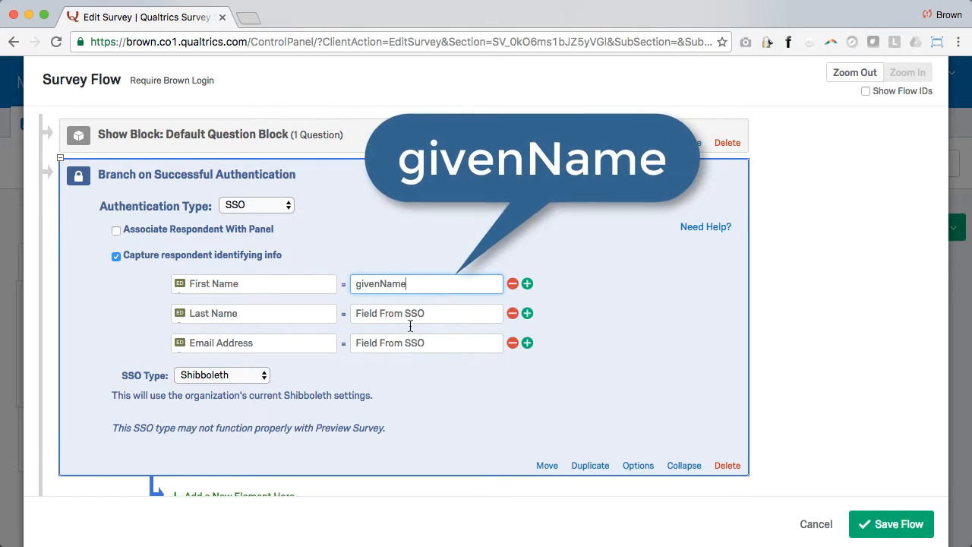
click(393, 315)
text(sn)
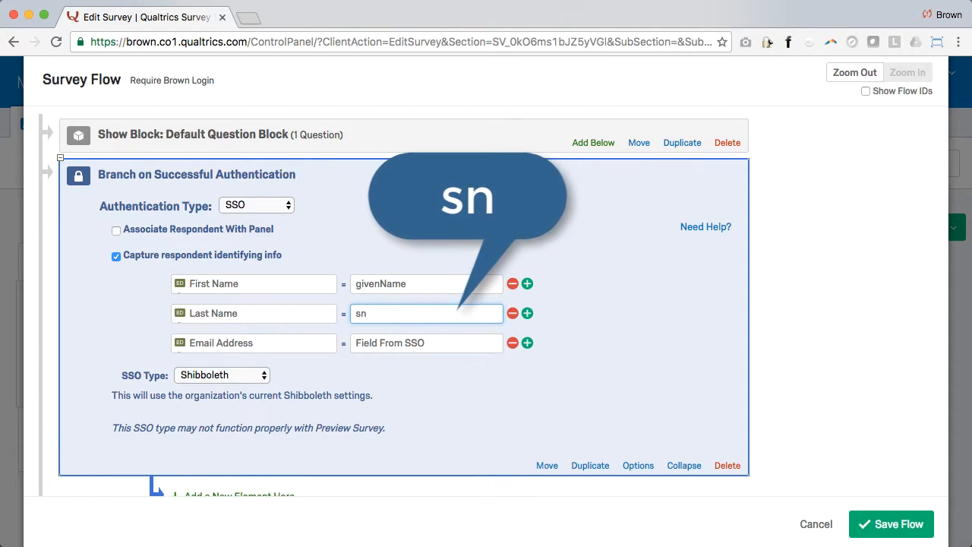
click(403, 350)
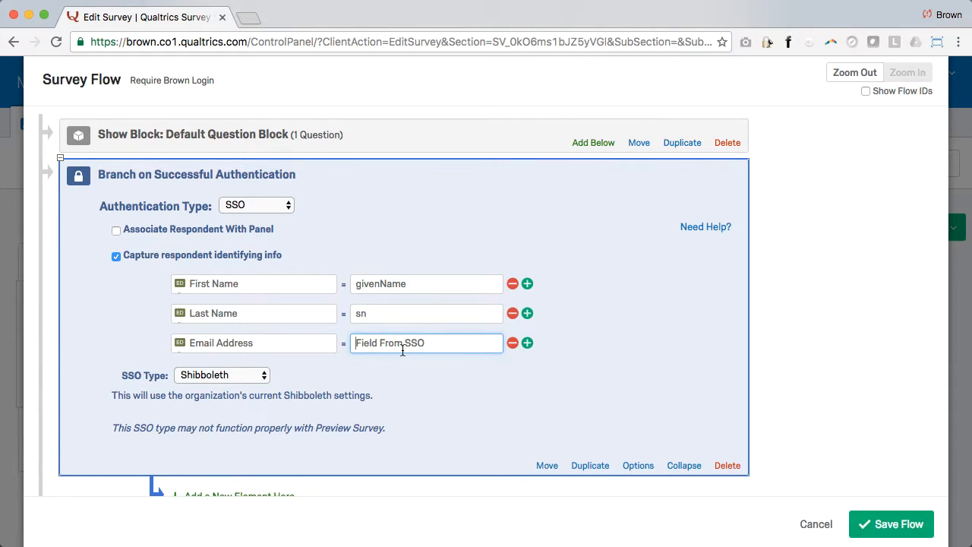
text(mail)
- Move the Default Question Block inside the successful authentication branch and save the survey flow
scroll(635, 322, down, 3)
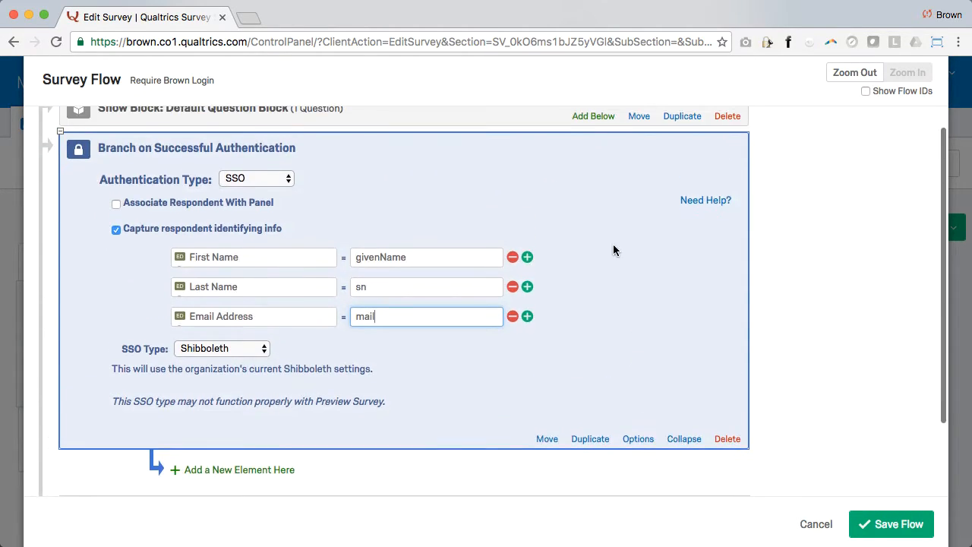
click(639, 116)
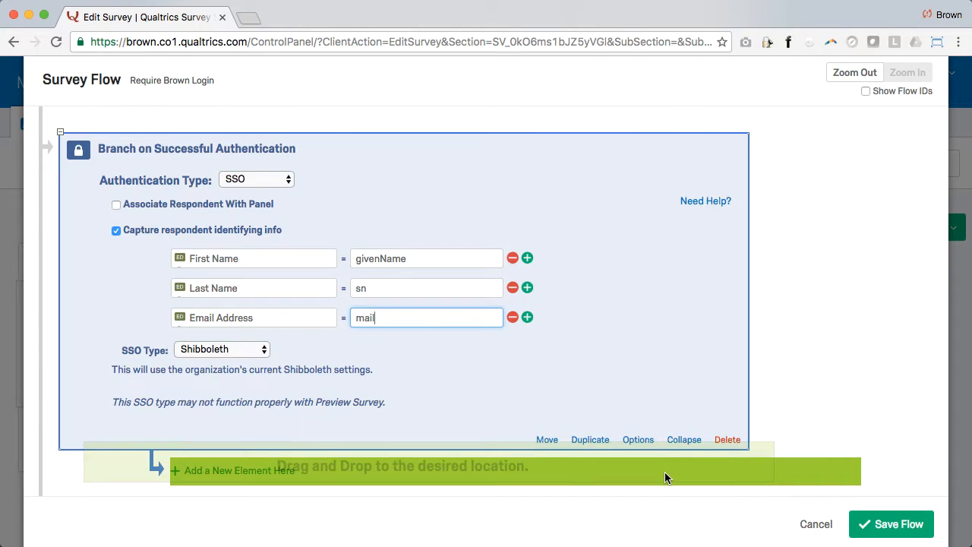
click(665, 472)
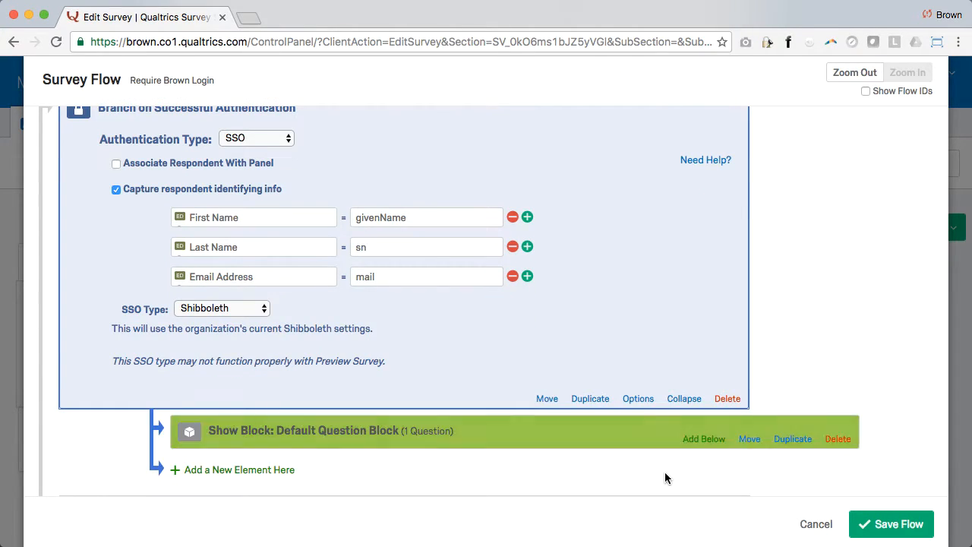
scroll(760, 311, up, 2)
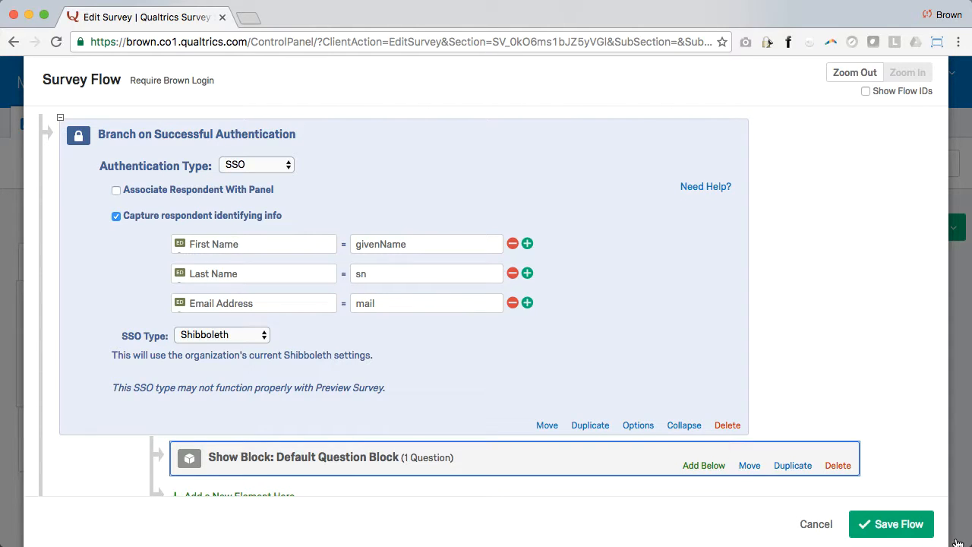
click(892, 532)
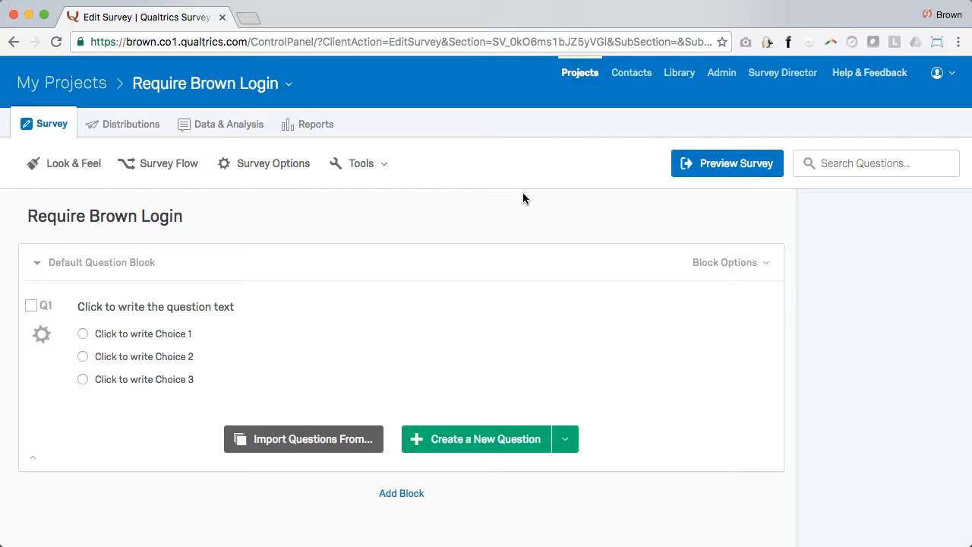
- Add a new question above Q1 and make it a Descriptive Text question
mouse_move(755, 311)
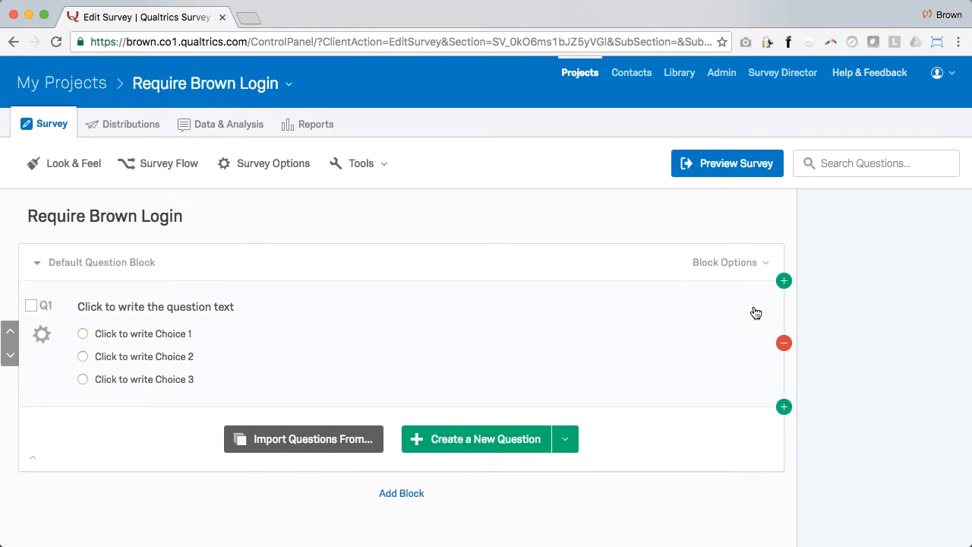
click(784, 282)
click(835, 228)
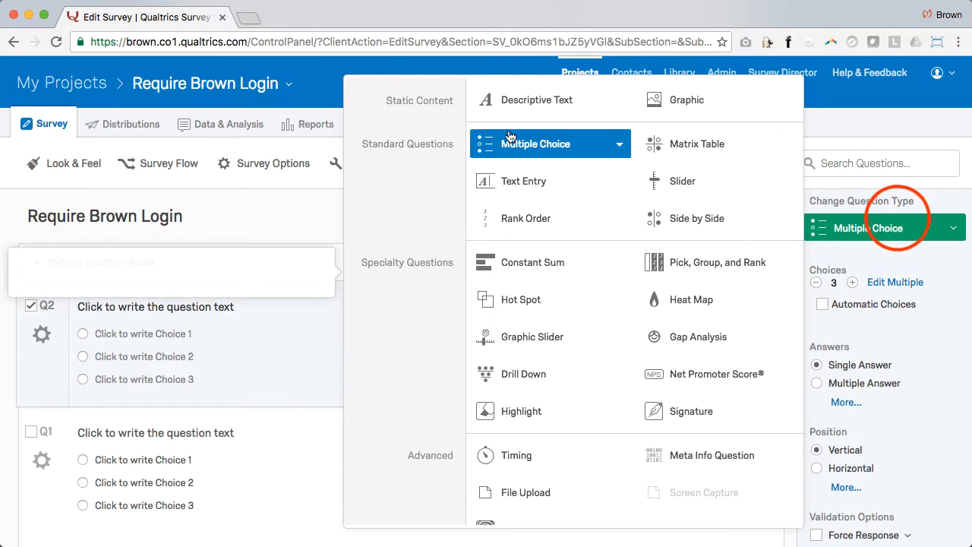
click(531, 100)
- Replace the descriptive question's text with "Here is the information we collected from your login:" and start a new line below it
click(176, 306)
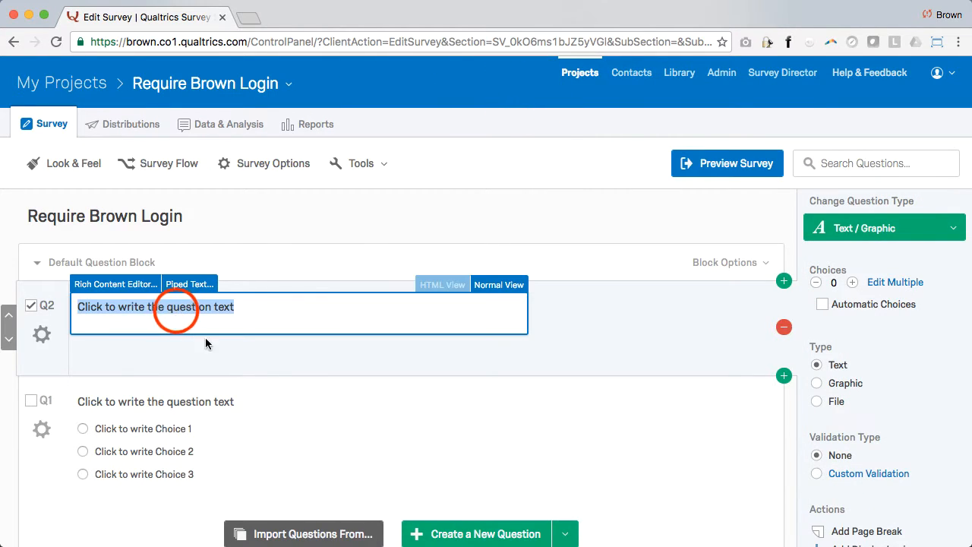
key(BackSpace)
text(Here is )
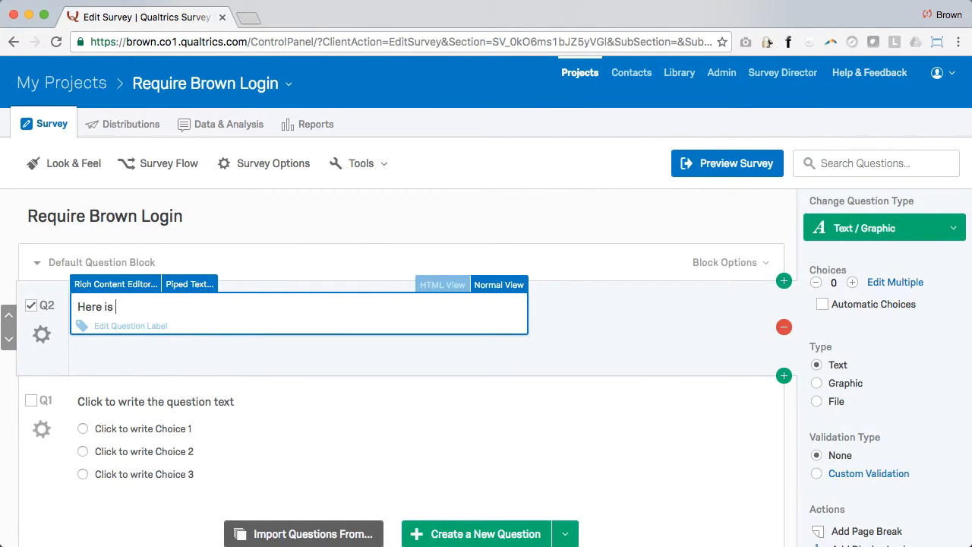
text(the information we col)
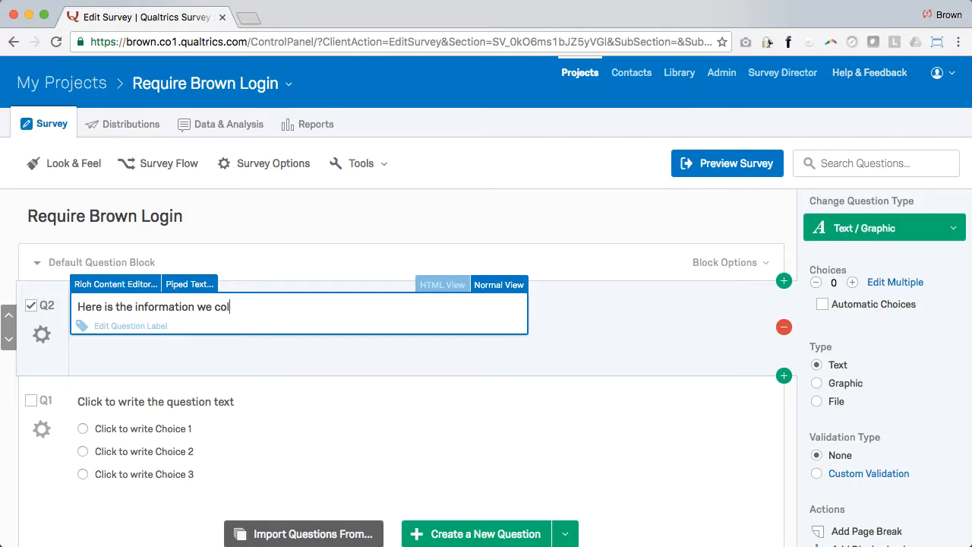
text(lected from your)
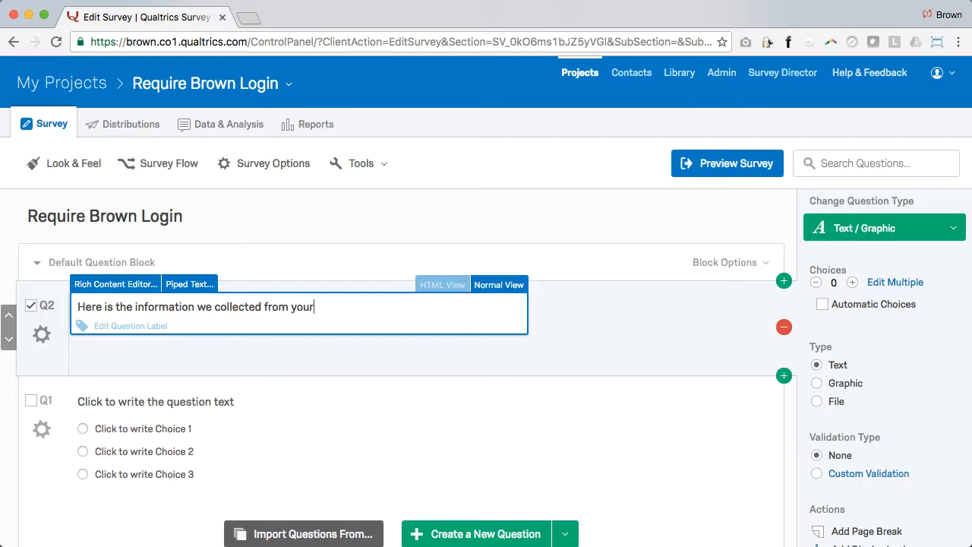
text( login:)
key(Return)
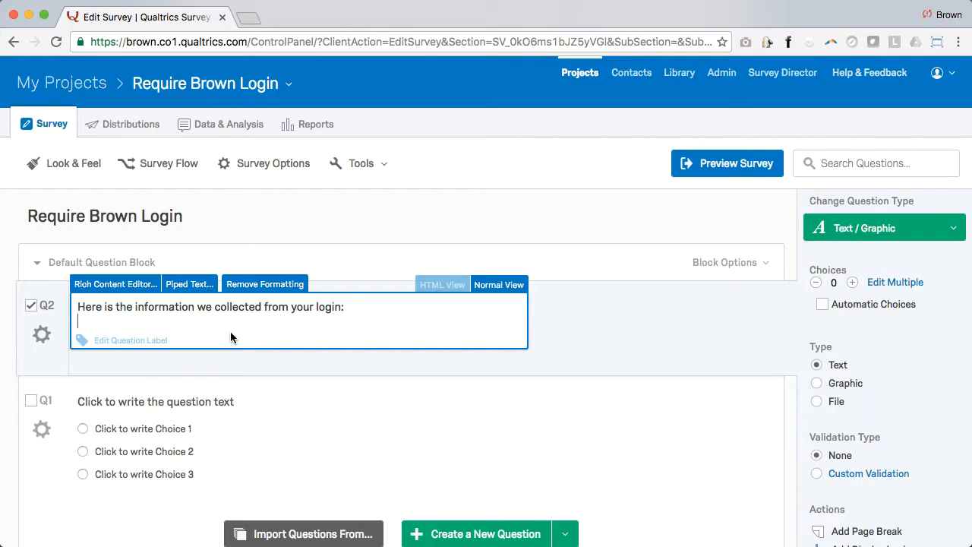
- Insert piped text from the embedded data field First Name on the second line of the descriptive text
click(196, 288)
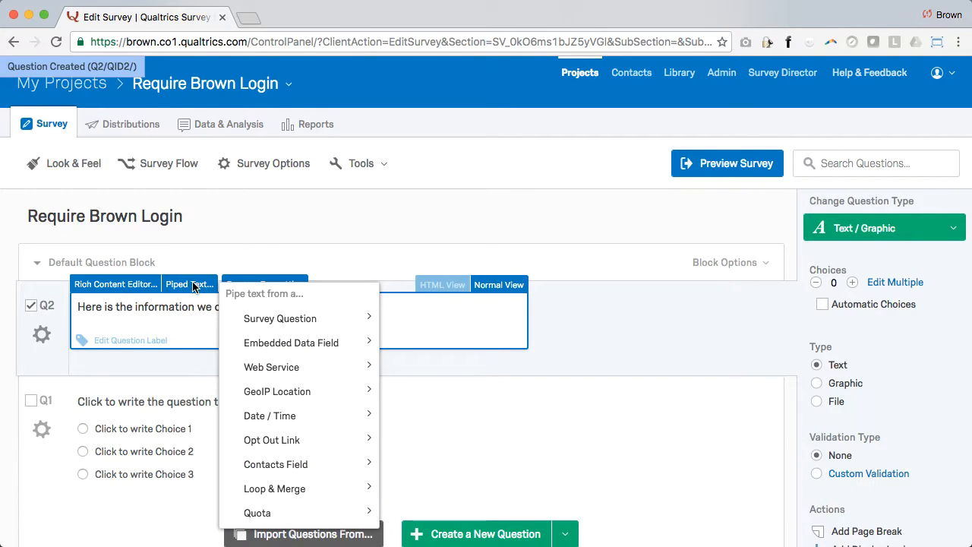
mouse_move(296, 345)
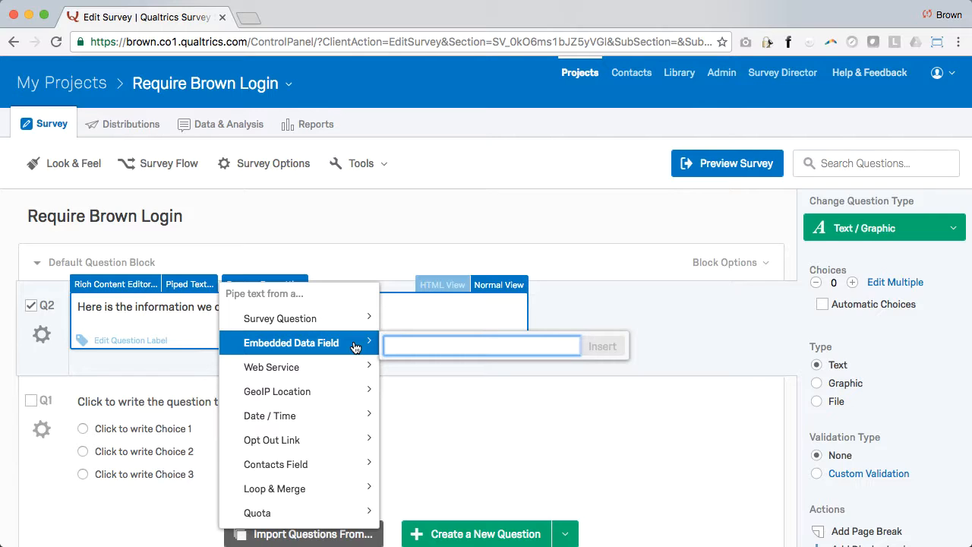
text(First Name)
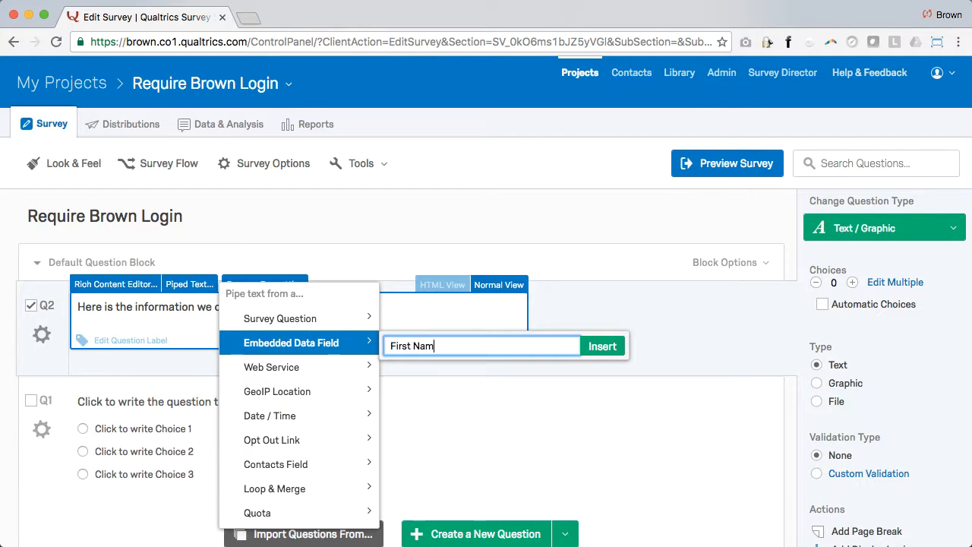
click(602, 347)
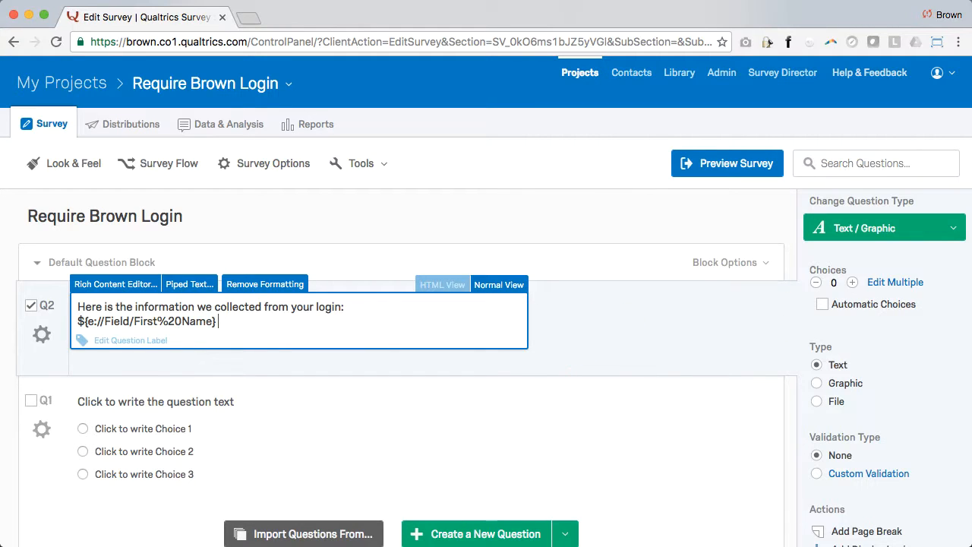
- Insert piped text from the embedded data field Last Name after the First Name field and start a new line below
click(192, 287)
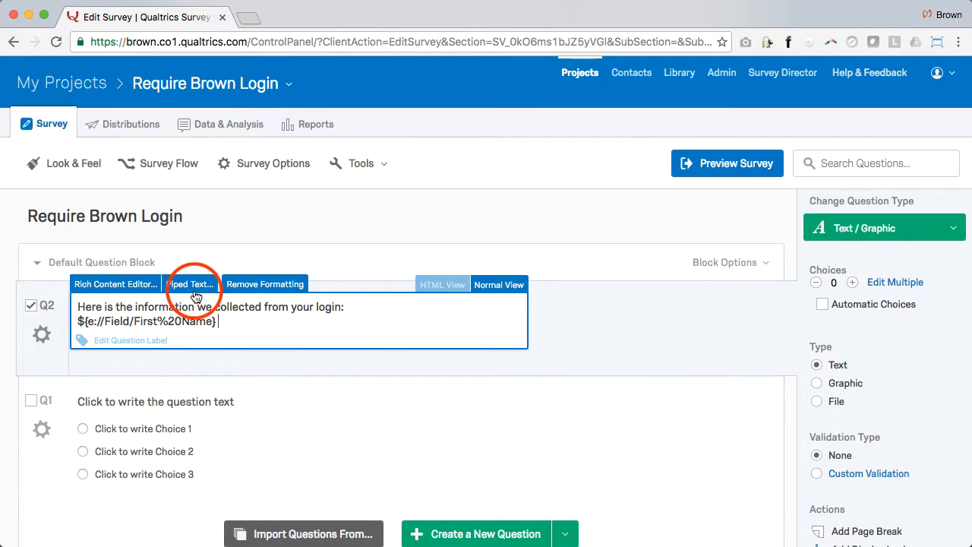
mouse_move(228, 346)
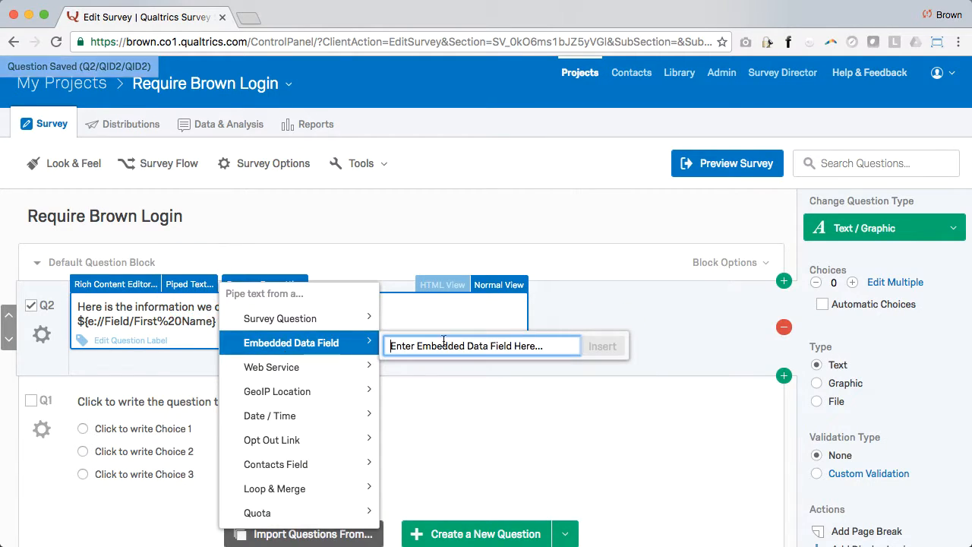
click(509, 339)
text(Last Name)
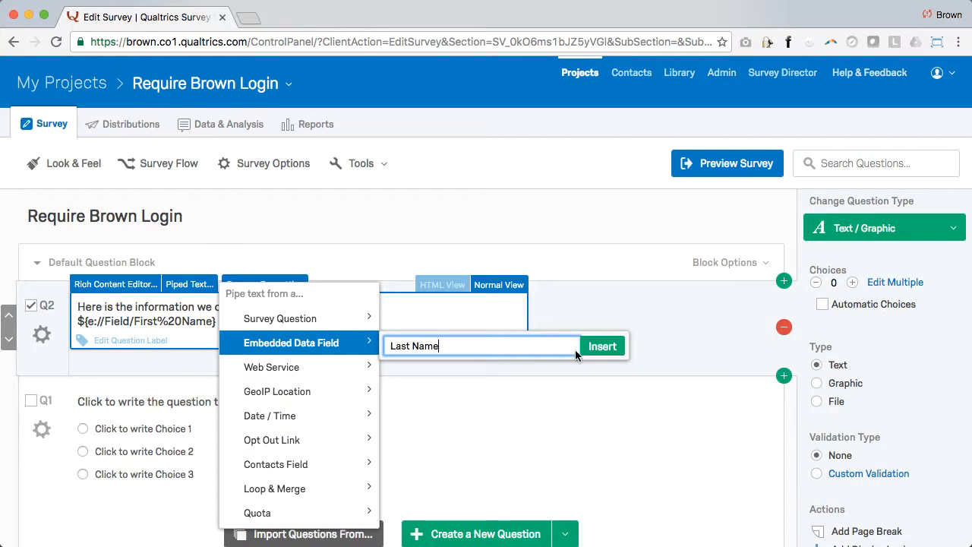
click(617, 348)
key(Return)
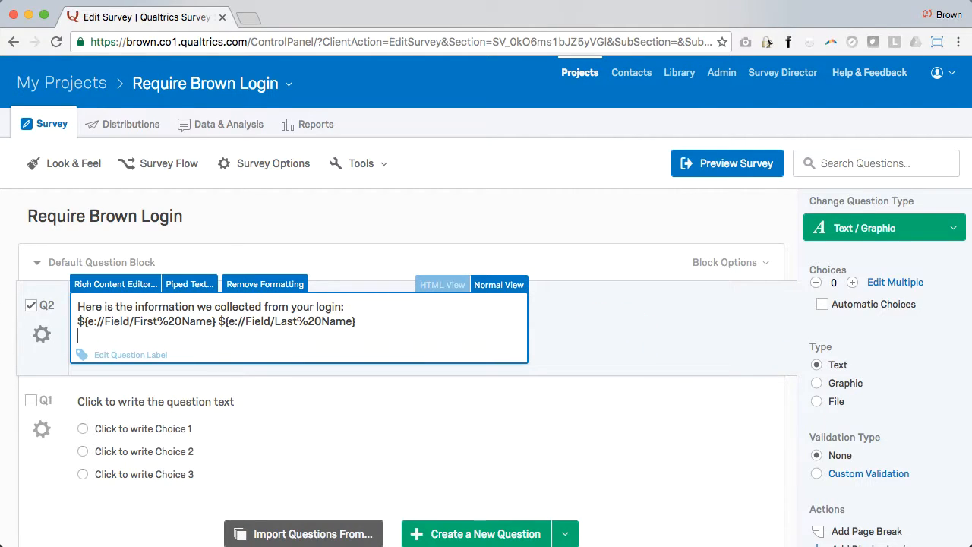
- Insert piped text from the embedded data field Email Address on the third line of the descriptive text
click(174, 285)
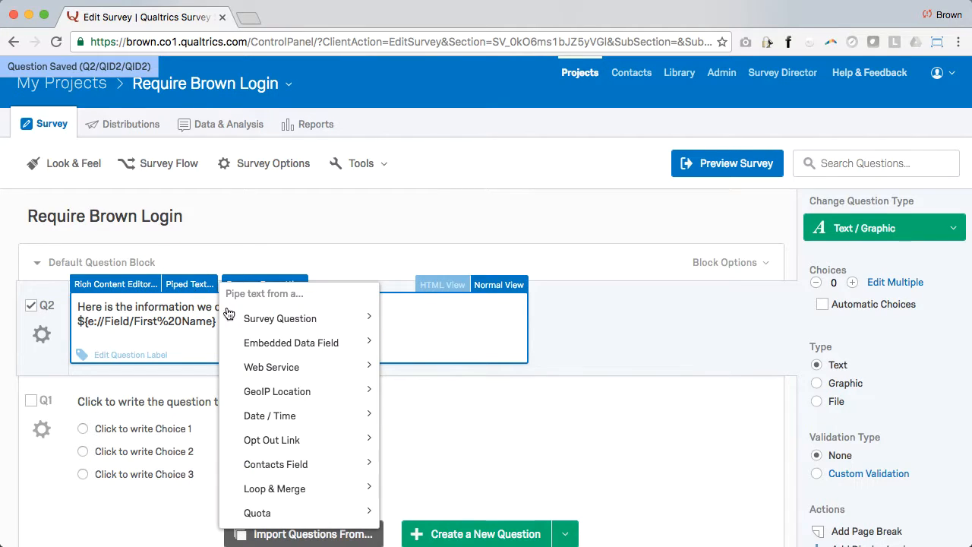
text(Email Address)
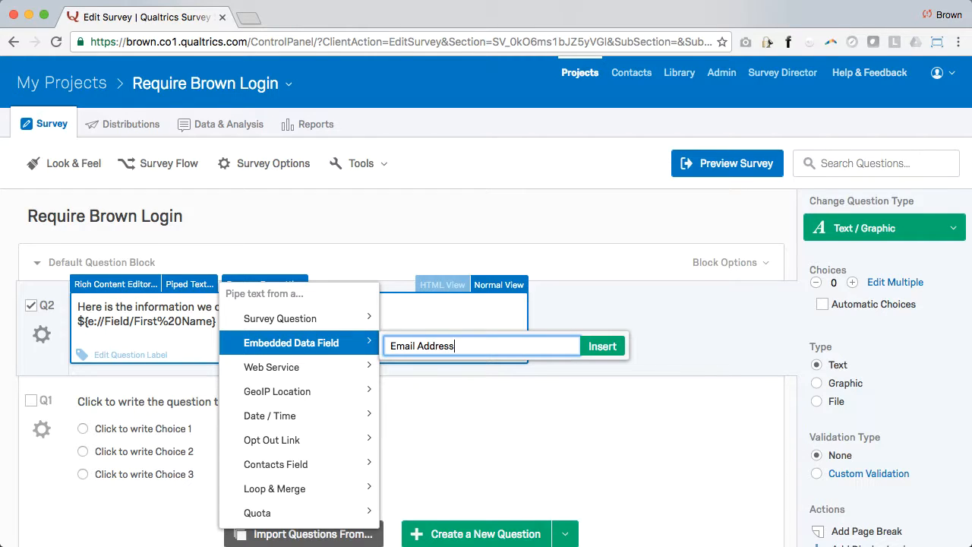
click(596, 348)
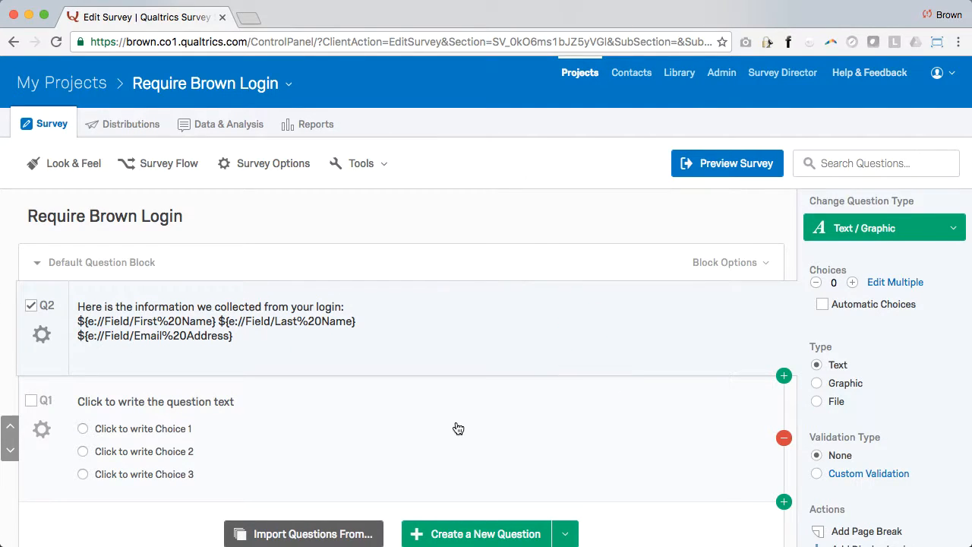
- Get a single reusable link for distributing the survey and open the anonymous survey link in a new browser tab
click(147, 121)
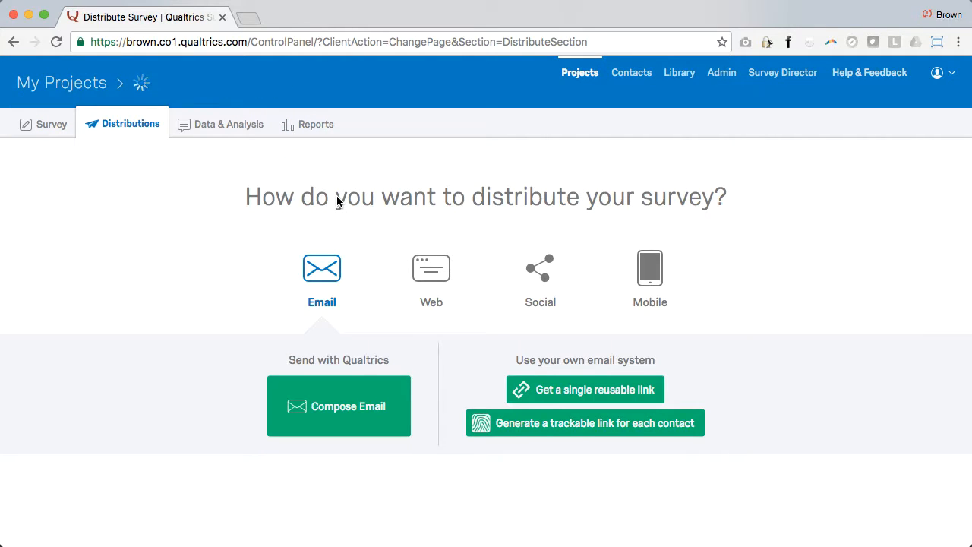
click(566, 390)
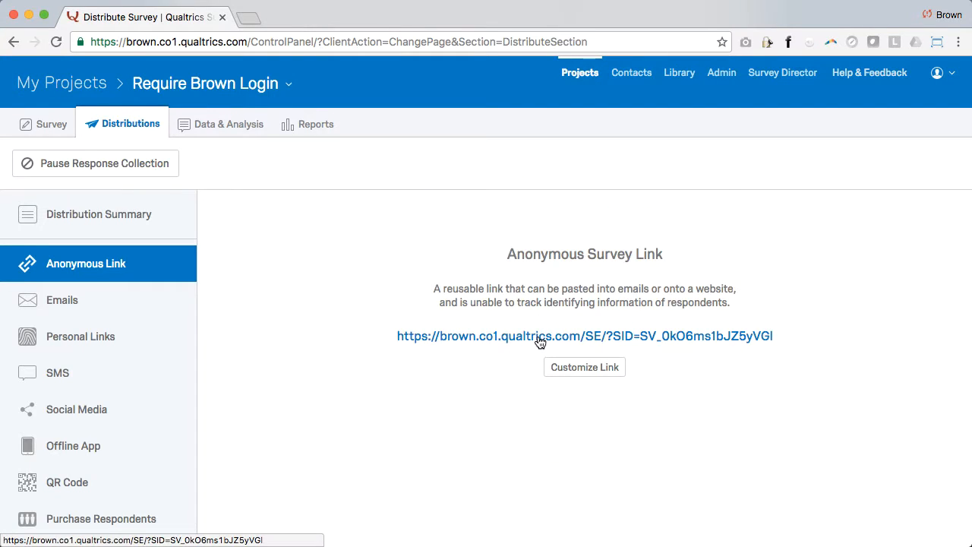
super+click(539, 339)
click(302, 21)
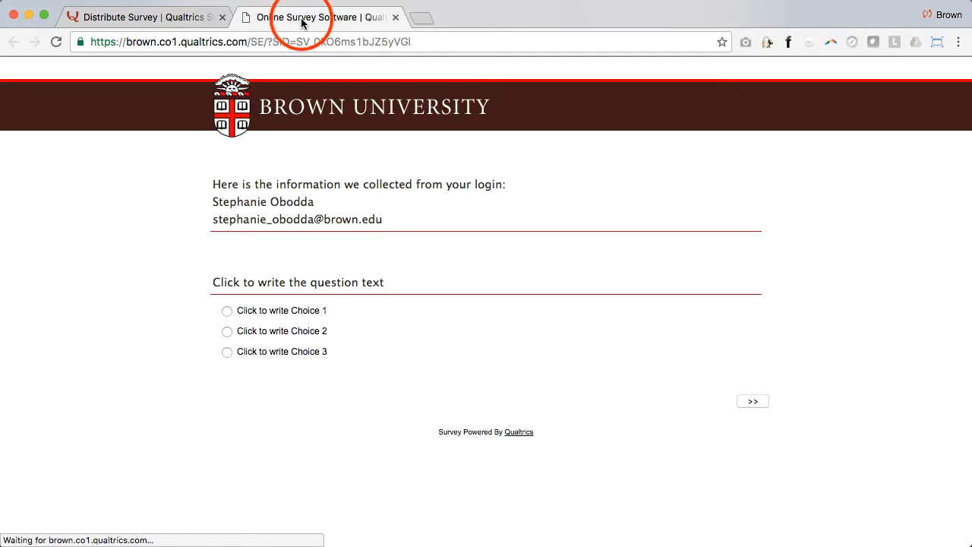